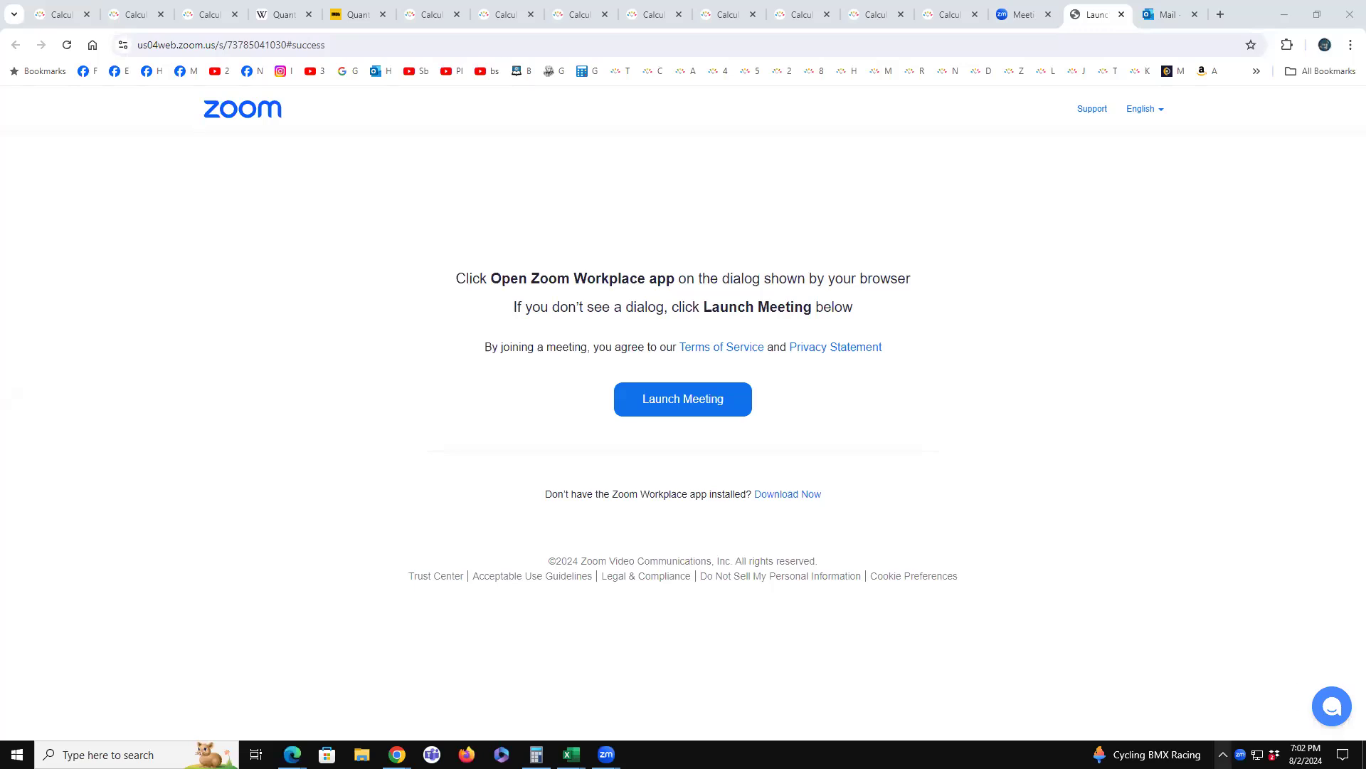
Lower the speaker volume from the system tray, then switch to the Outlook mail tab.
left_click(1224, 754)
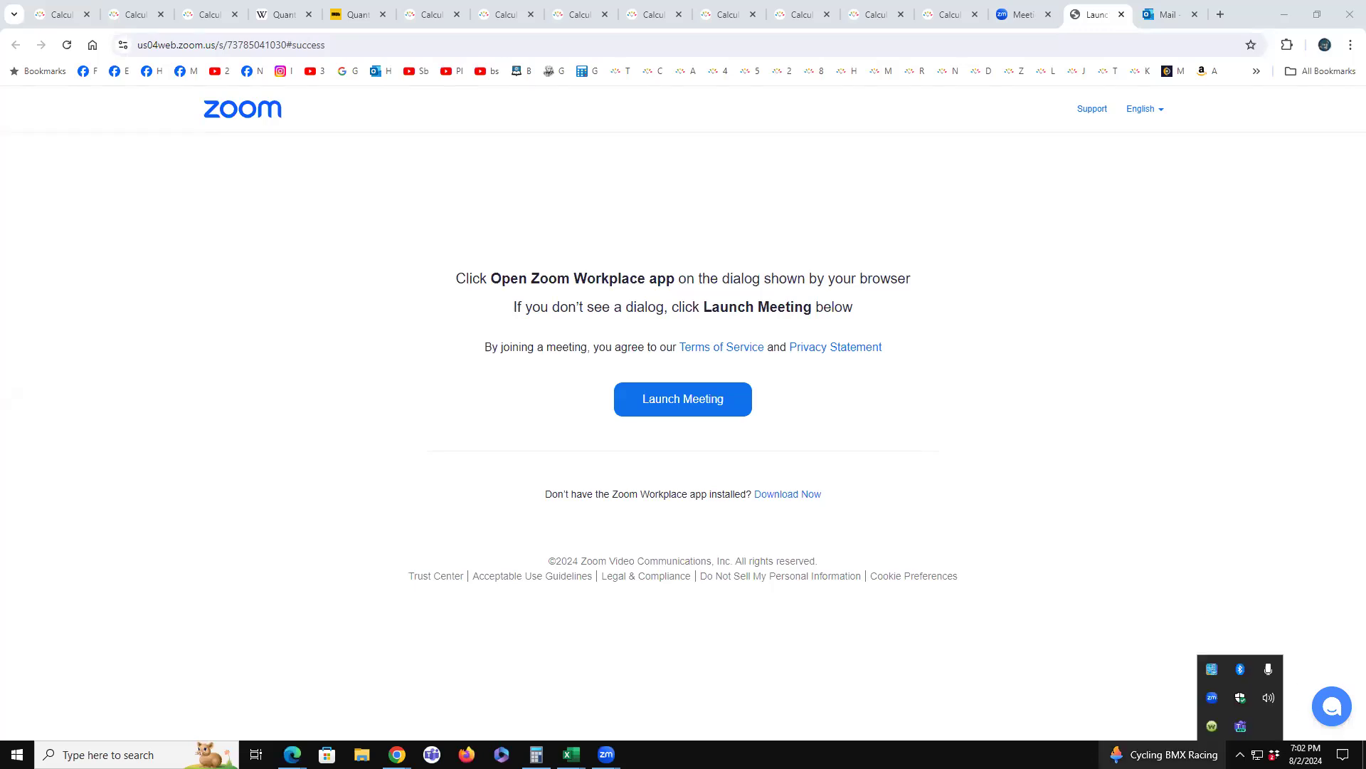
left_click(1269, 702)
left_click_drag(1267, 721, 1180, 721)
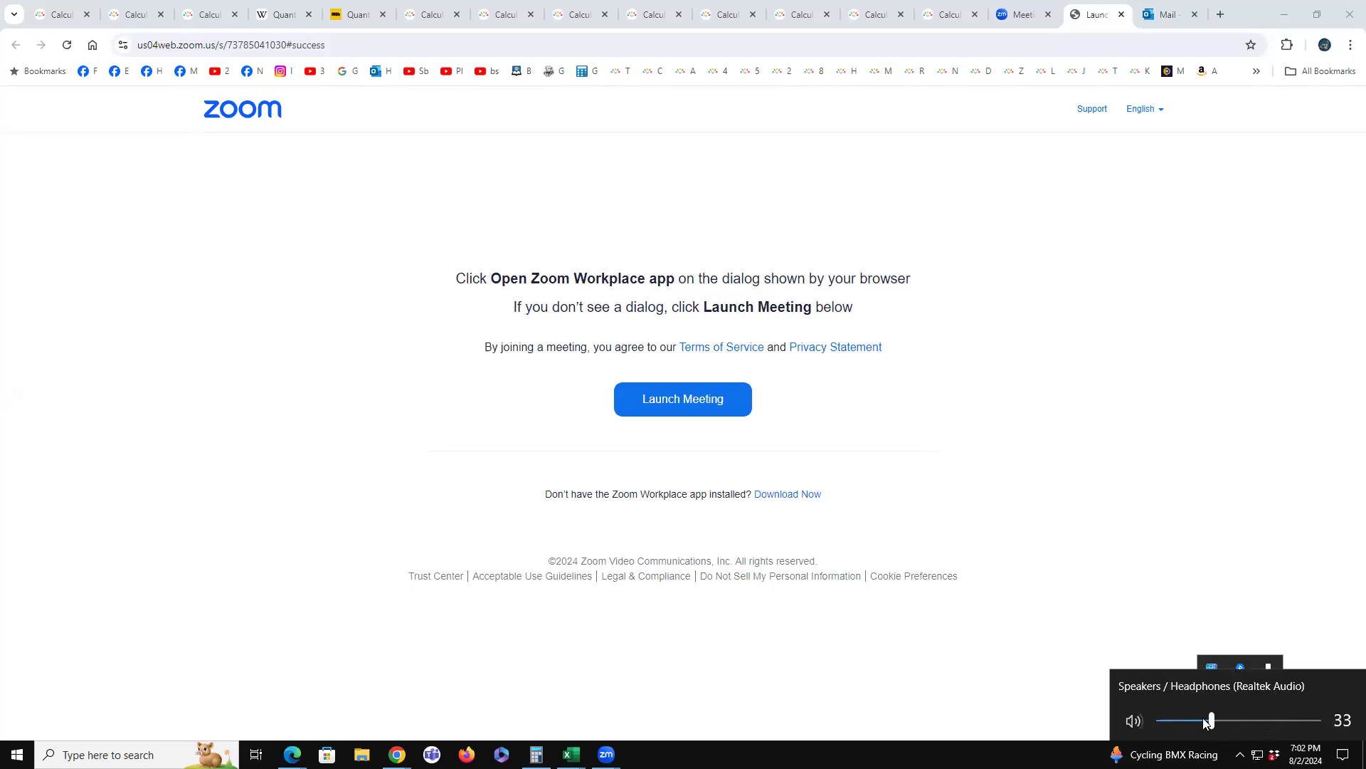
left_click(1110, 515)
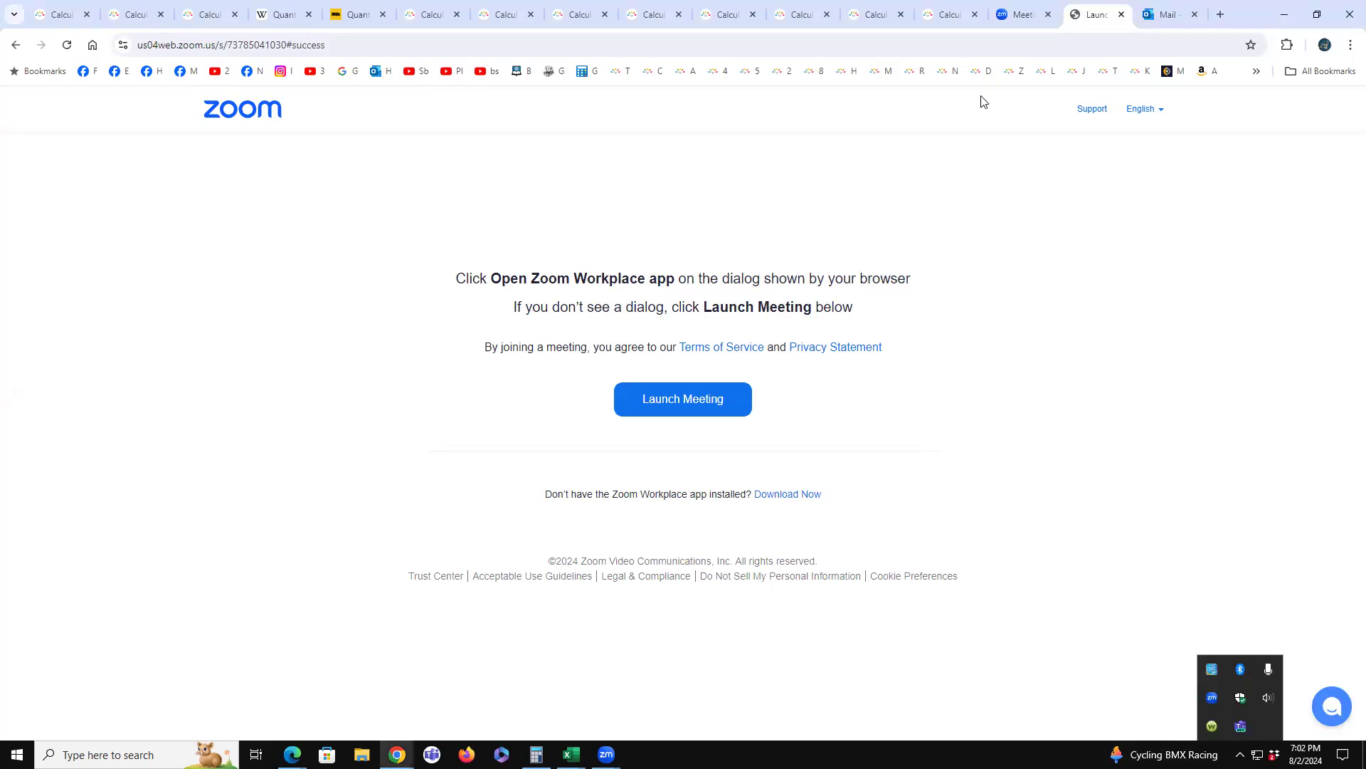
left_click(1162, 15)
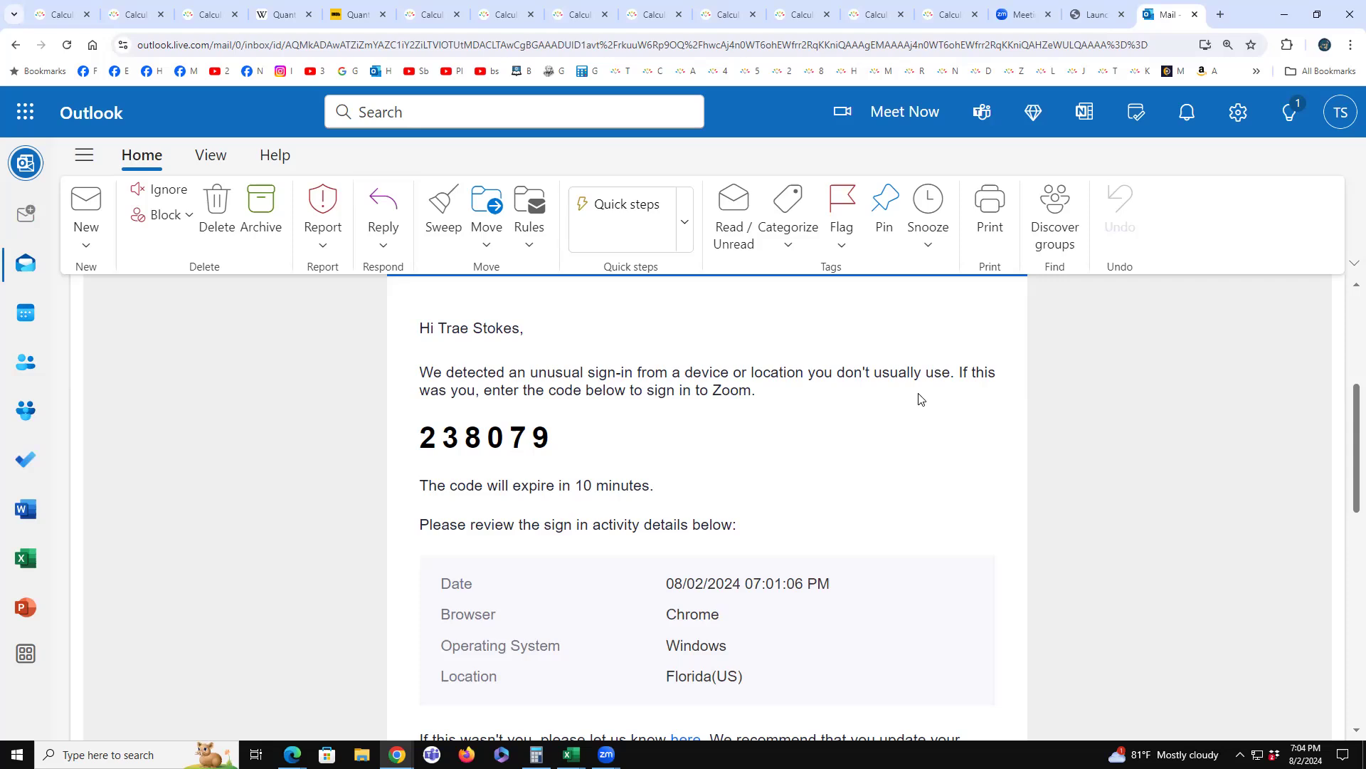
After reading the Zoom sign-in code email, switch to the Zoom meeting details tab.
left_click(1029, 15)
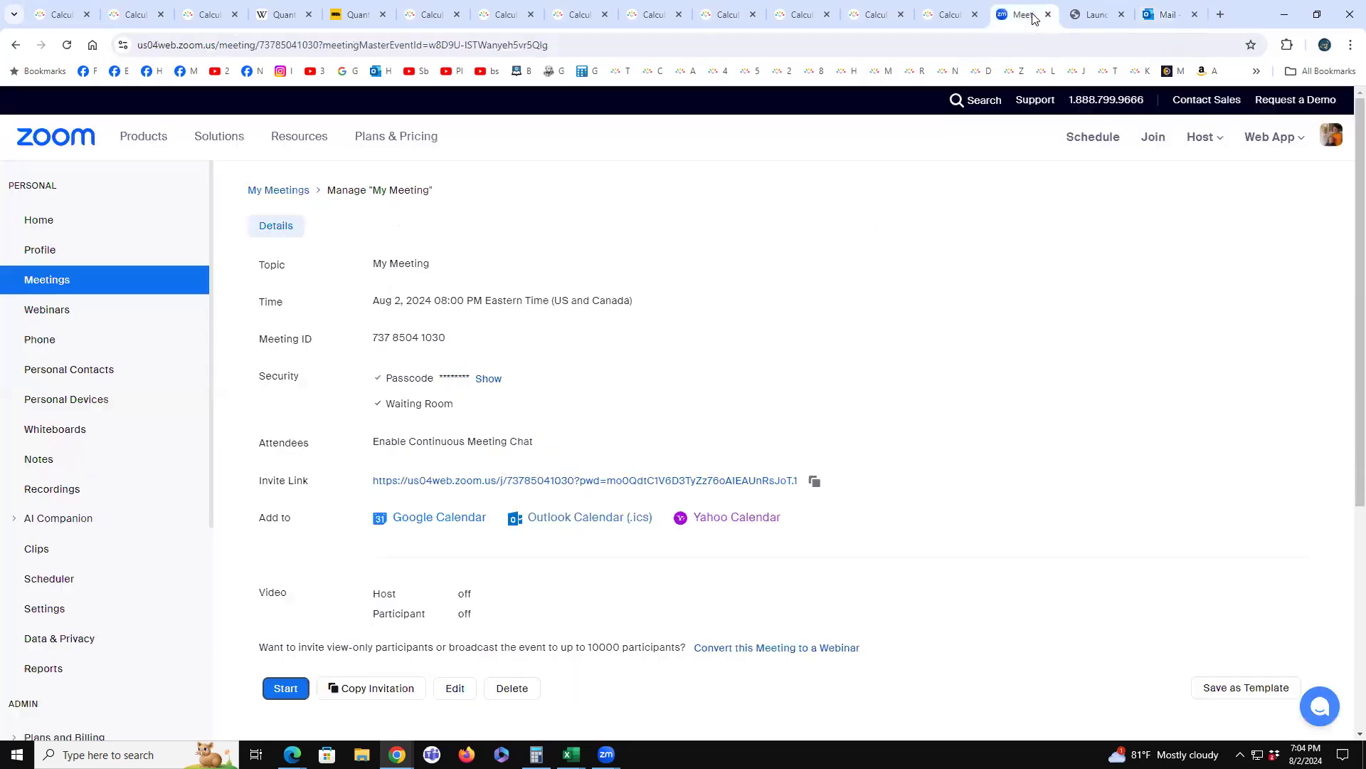
Open the Days Calculator and set the end date's day to 04.
left_click(677, 72)
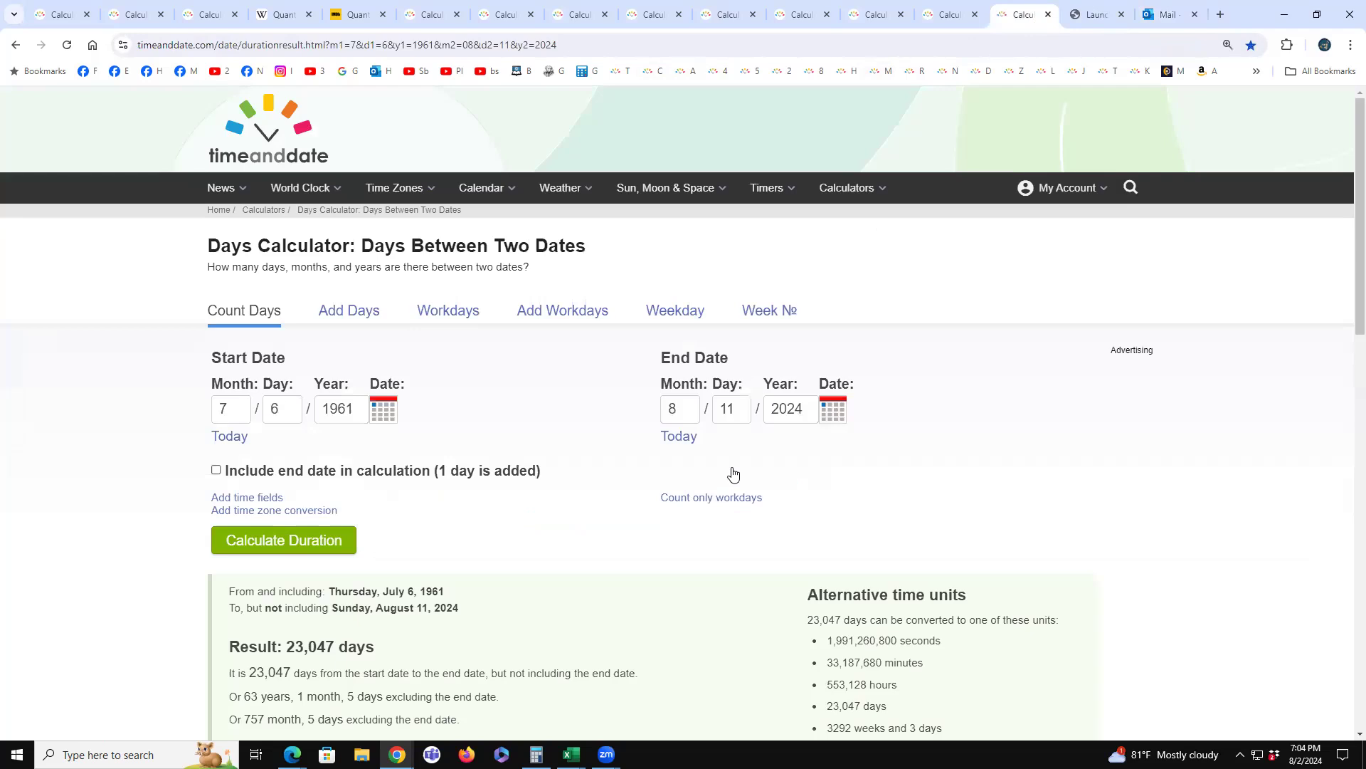
left_click(724, 411)
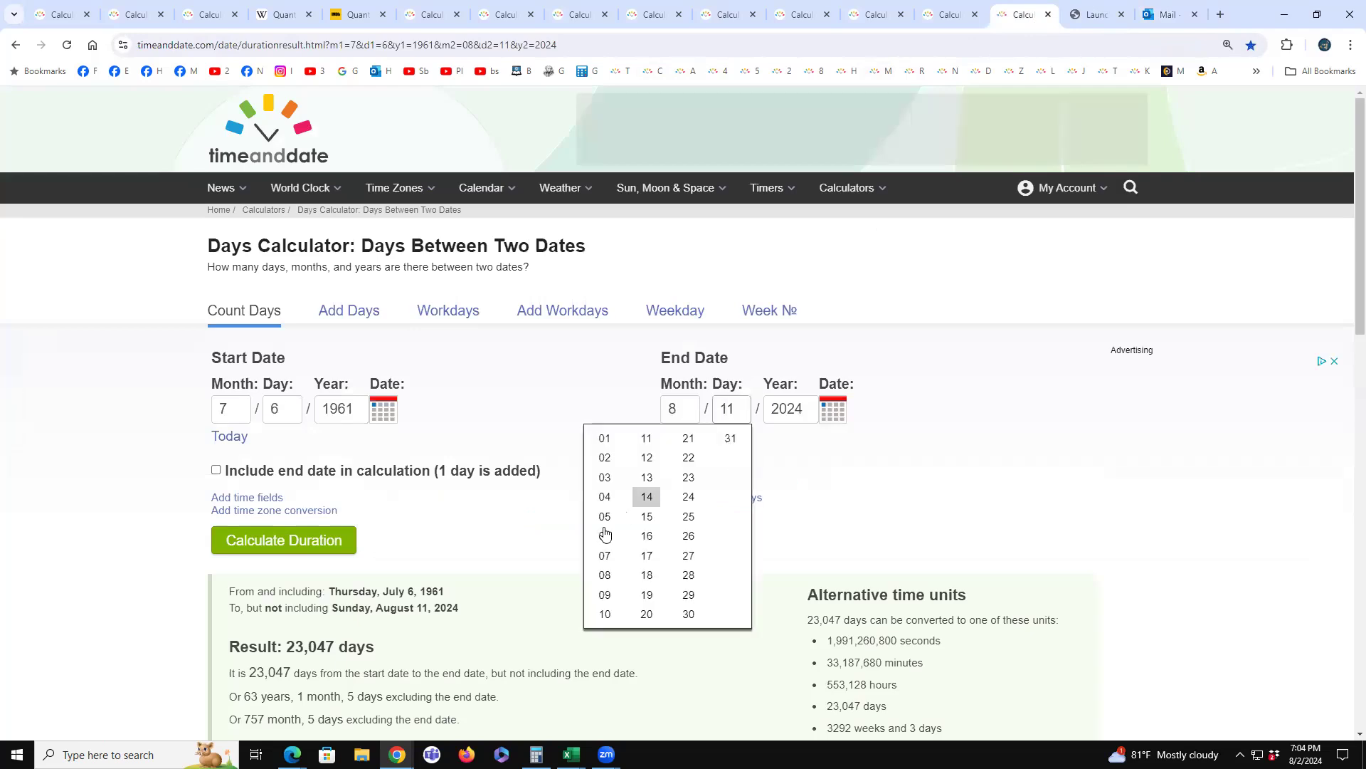
left_click(605, 497)
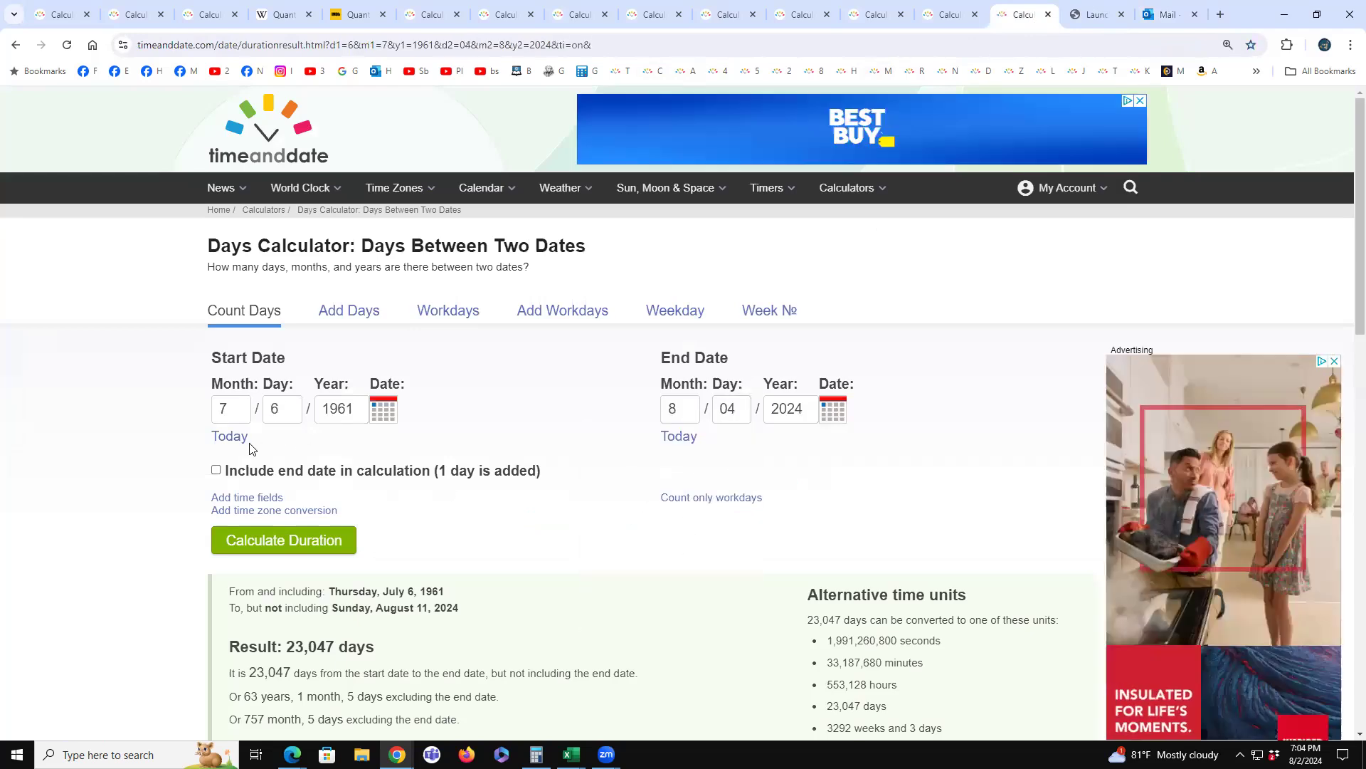
Set the start date to May 5, 2023 and calculate the 457-day duration.
left_click(229, 435)
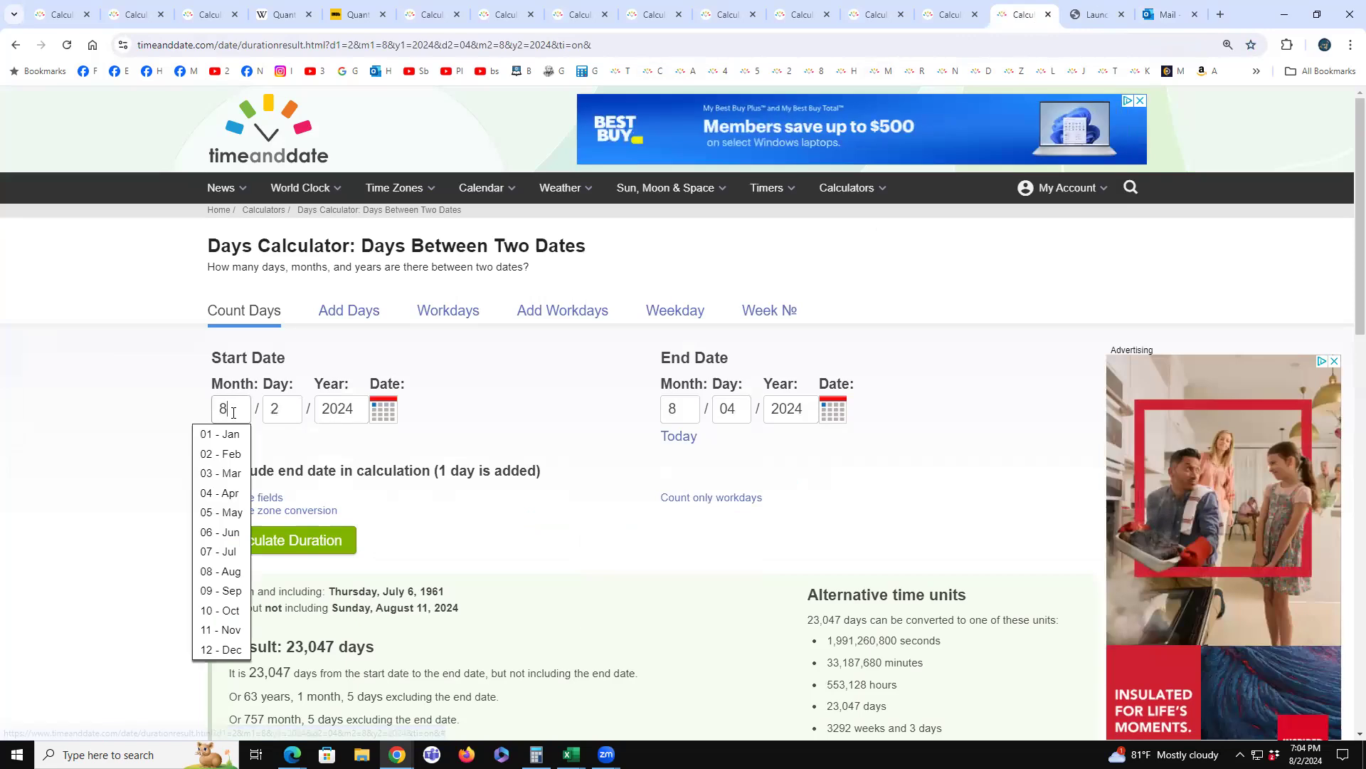
left_click(225, 512)
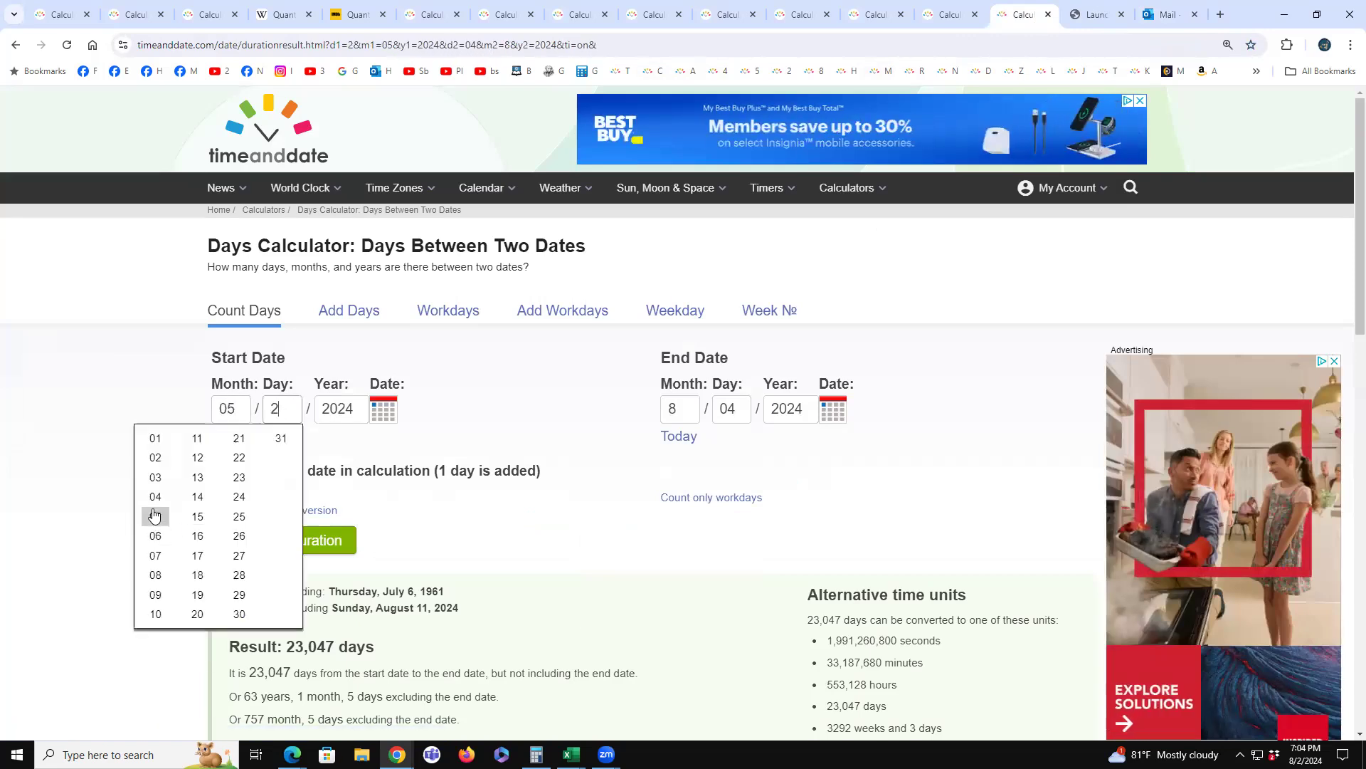
left_click(155, 516)
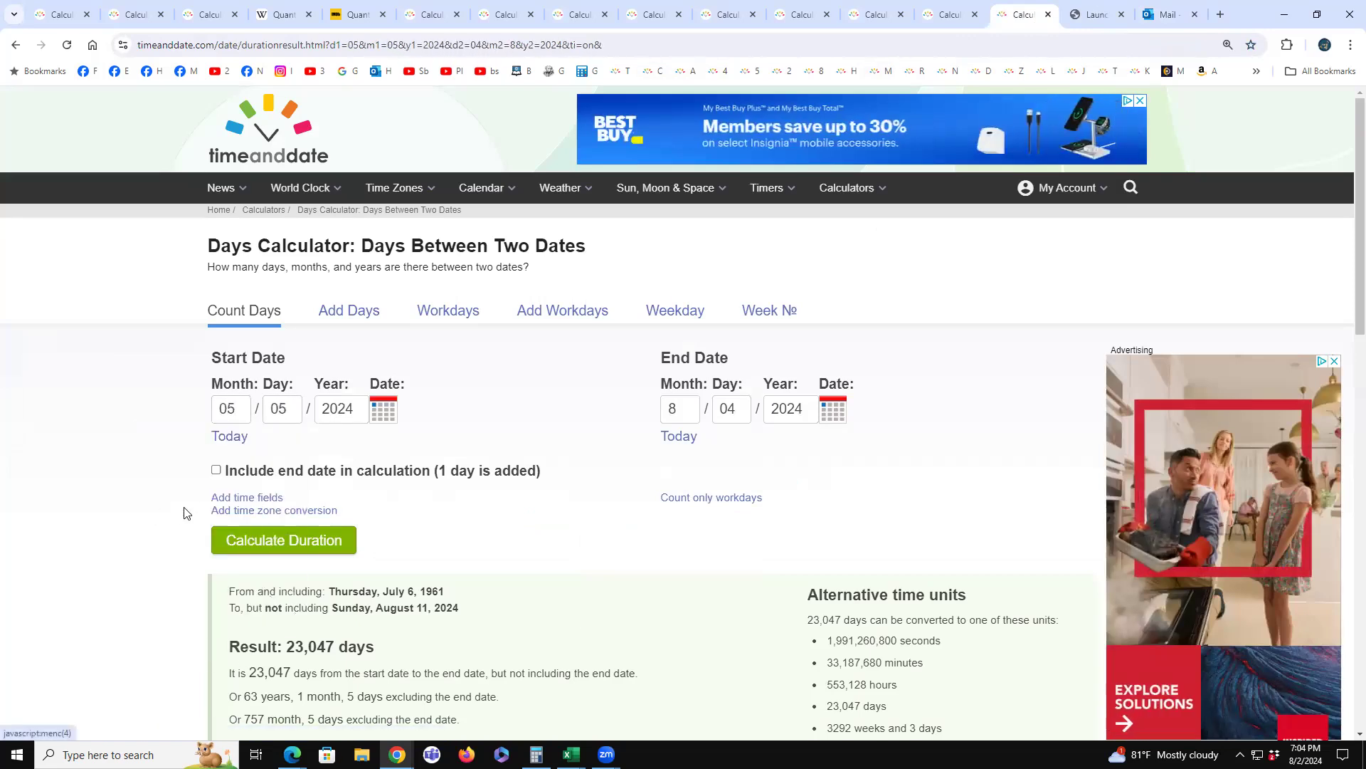
left_click(344, 417)
left_click(337, 511)
type("2023")
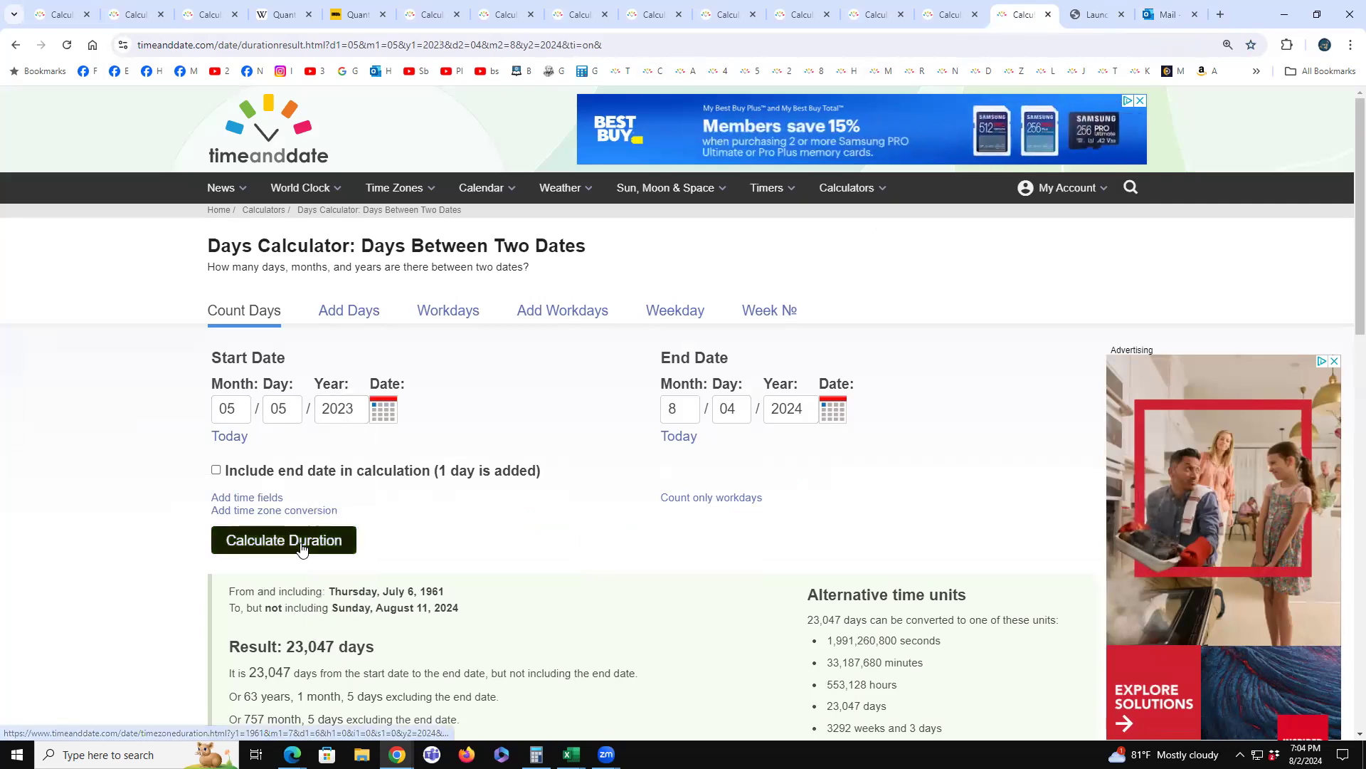
left_click(302, 543)
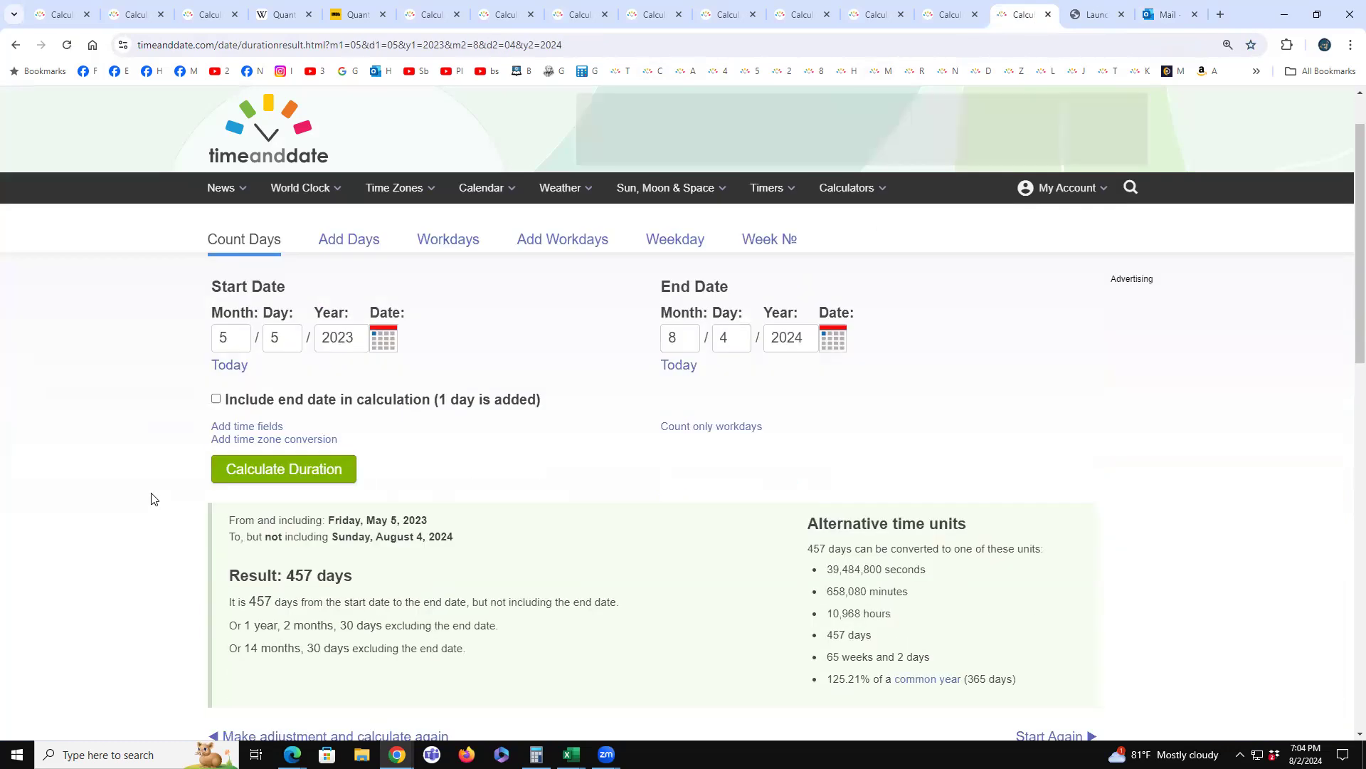
scroll(152, 498, "down", 1)
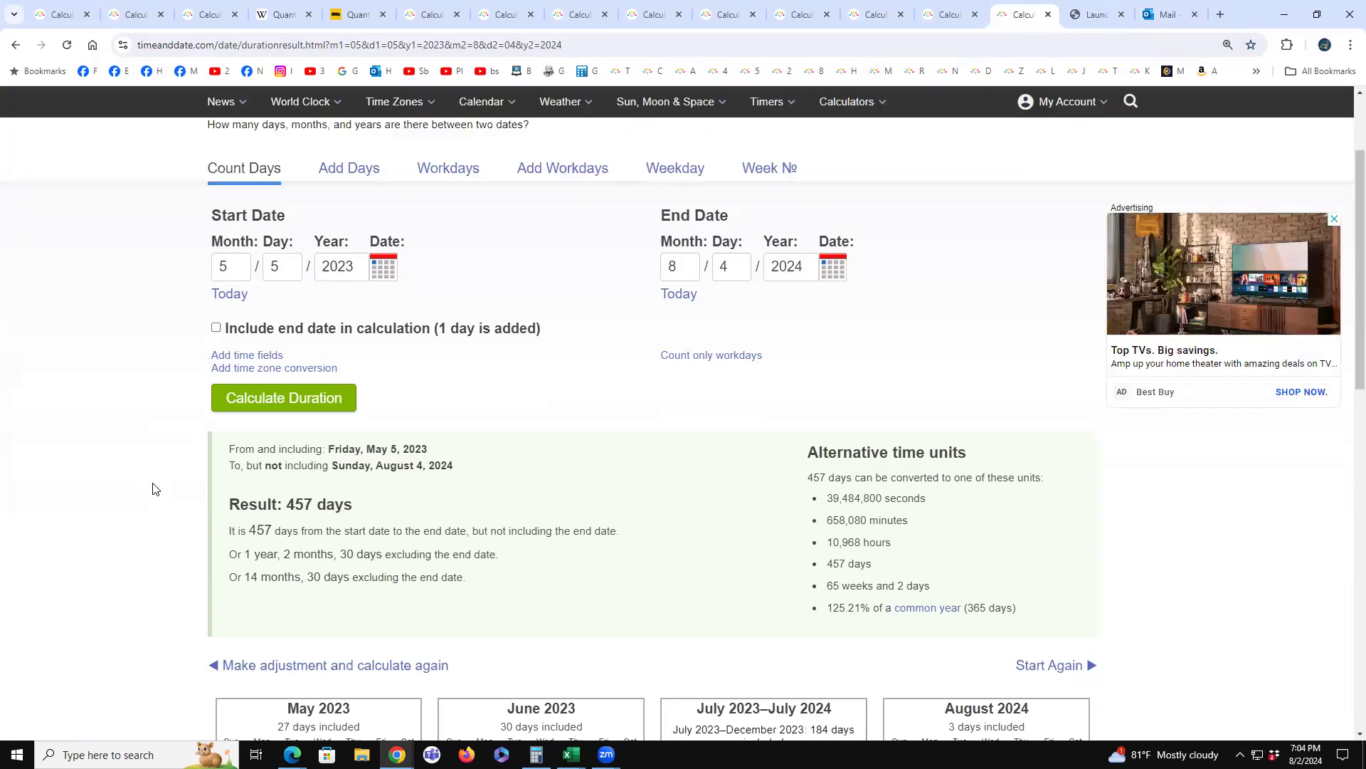